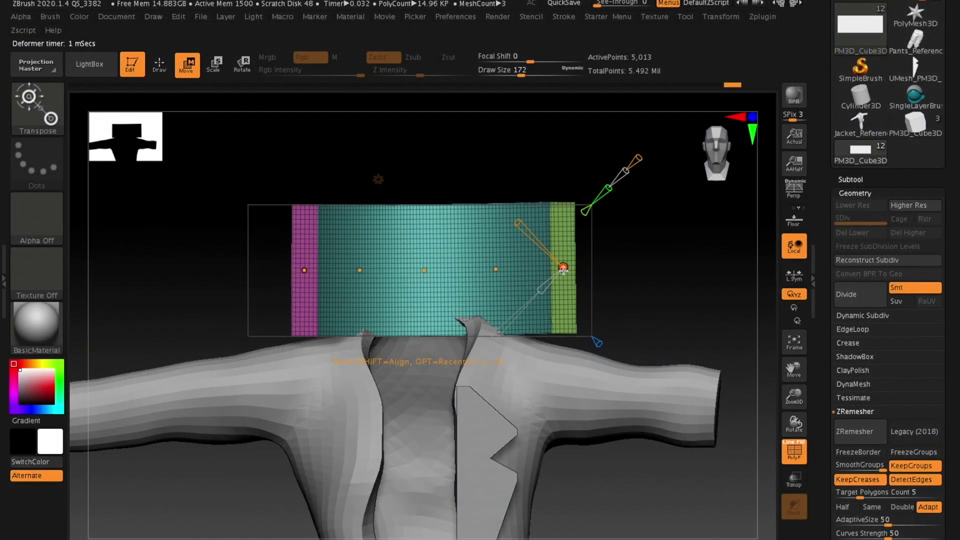
# - Bend the end of the mesh downward with Transpose
pyautogui.moveTo(563, 274); pyautogui.dragTo(510, 336)
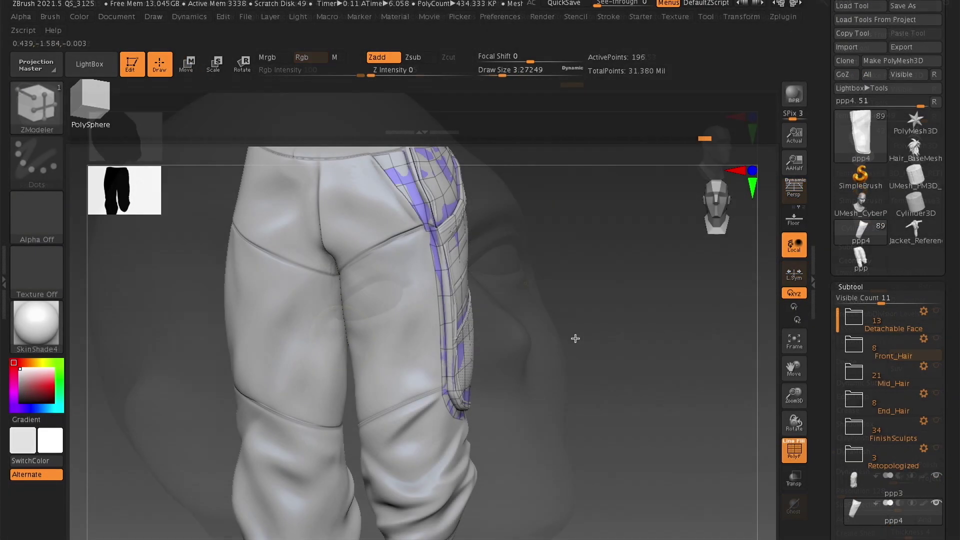
# - Turn on Transp and orbit the pants to inspect the purple side panel
pyautogui.click(793, 478)
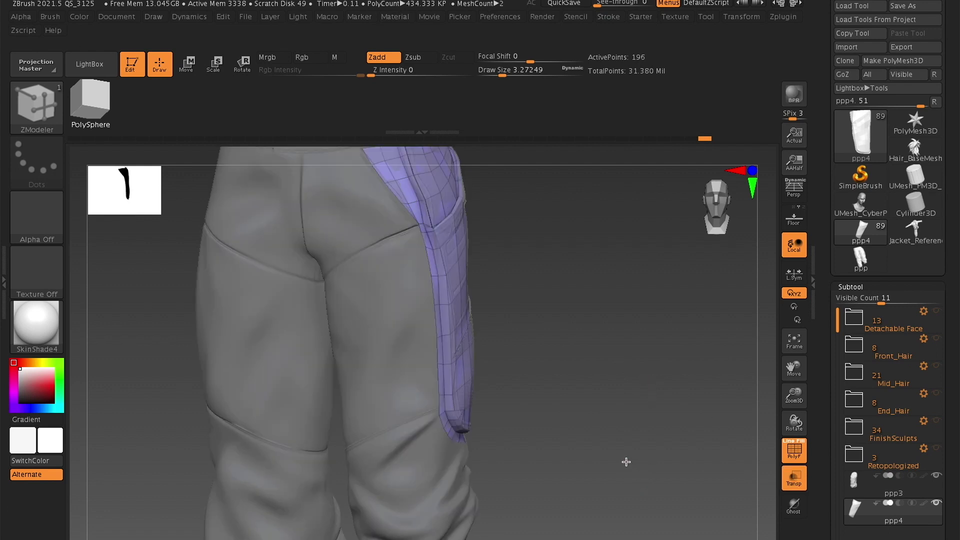
pyautogui.moveTo(547, 251)
pyautogui.mouseDown()
pyautogui.moveTo(553, 223)
pyautogui.moveTo(553, 246)
pyautogui.mouseUp()
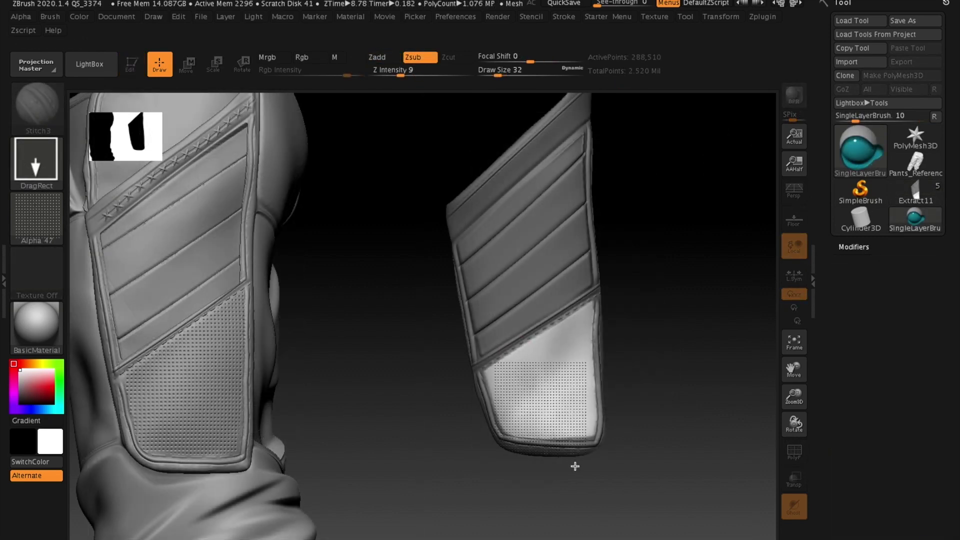
# - Stamp a DragRect dot pattern on the kneepad, then tile proportionally and shrink the Spotlight references
pyautogui.moveTo(575, 466); pyautogui.dragTo(602, 499)
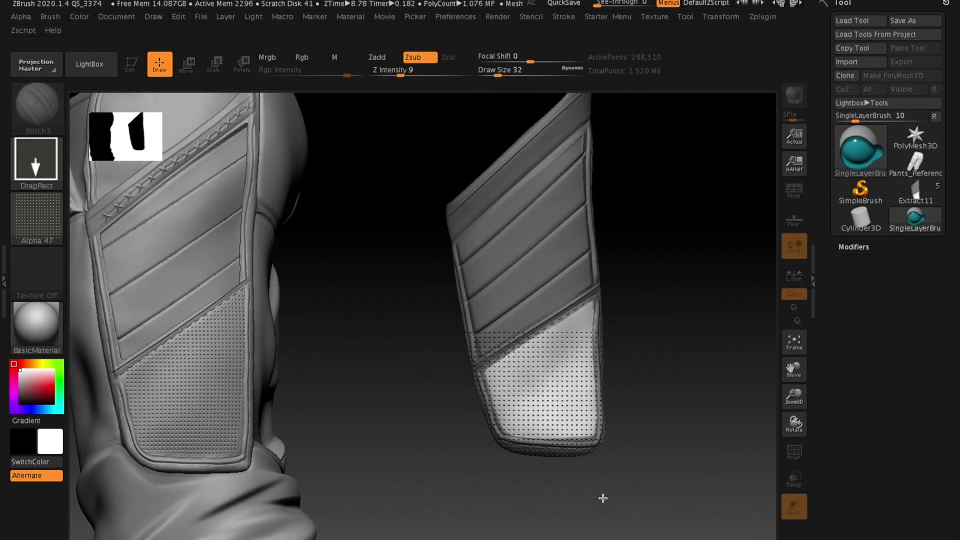
pyautogui.press('w')
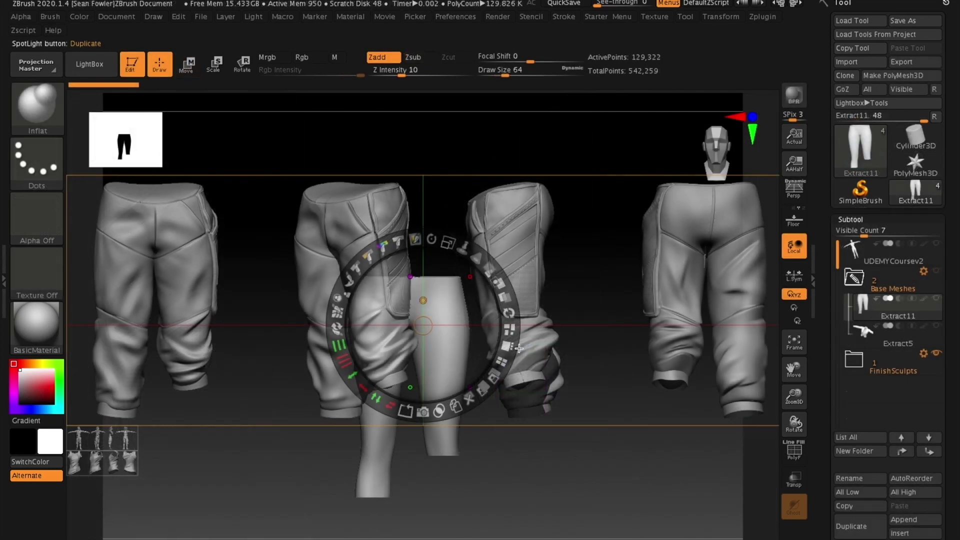
pyautogui.click(510, 326)
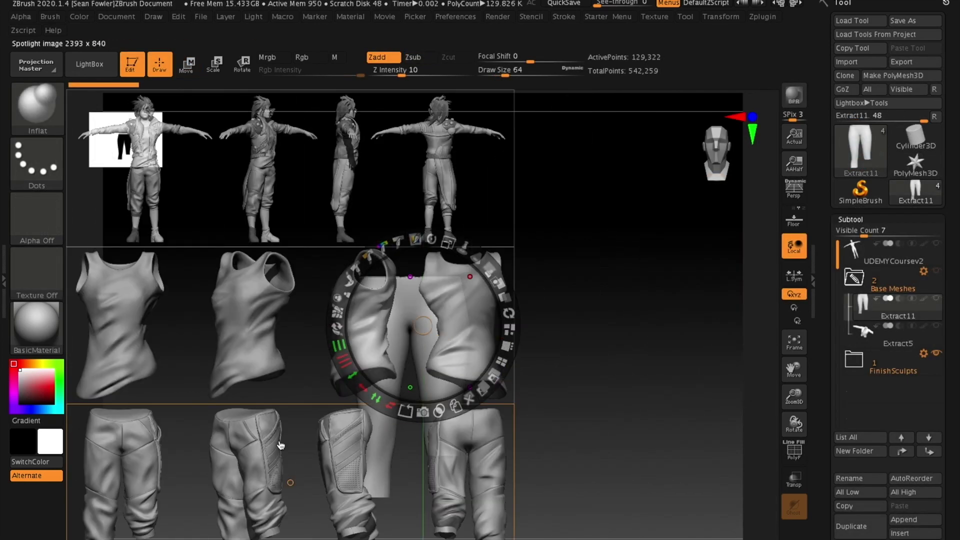
pyautogui.press('z')
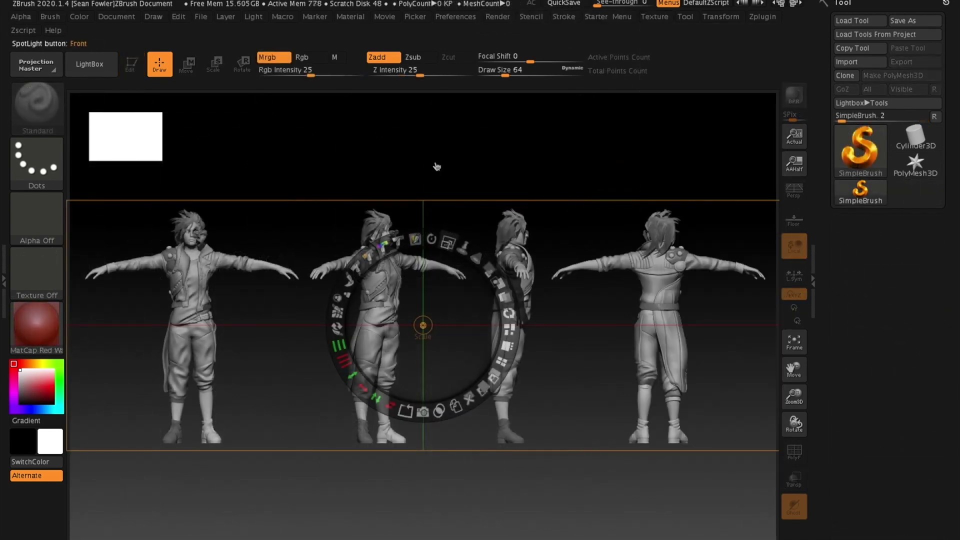
pyautogui.moveTo(448, 244)
pyautogui.mouseDown()
pyautogui.moveTo(423, 238)
pyautogui.moveTo(431, 232)
pyautogui.moveTo(478, 261)
pyautogui.moveTo(492, 282)
pyautogui.mouseUp()
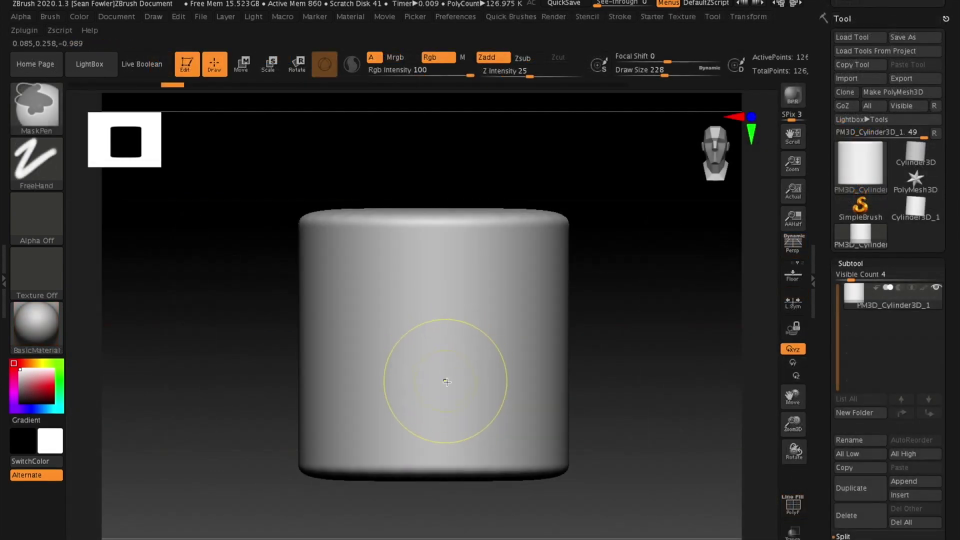
# - Mask the cylinder front with MaskPen, show the PolyF wireframe, and bring up the brush library
pyautogui.moveTo(488, 304)
pyautogui.keyDown('ctrl'); pyautogui.mouseDown()
pyautogui.moveTo(486, 332)
pyautogui.moveTo(453, 357)
pyautogui.moveTo(419, 352)
pyautogui.moveTo(417, 318)
pyautogui.moveTo(432, 310)
pyautogui.moveTo(467, 335)
pyautogui.mouseUp(); pyautogui.keyUp('ctrl')
pyautogui.hotkey('shift', 'f')
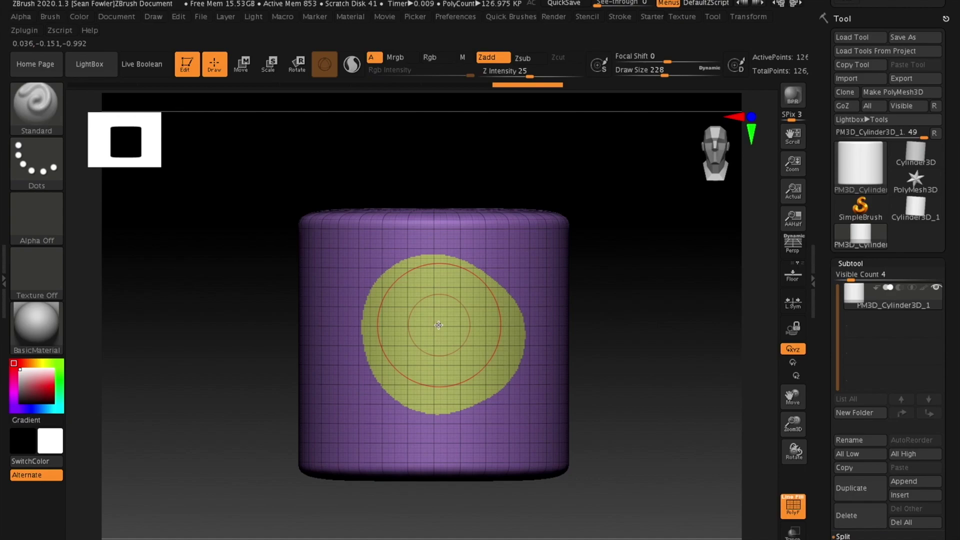
pyautogui.moveTo(660, 317); pyautogui.dragTo(677, 321)
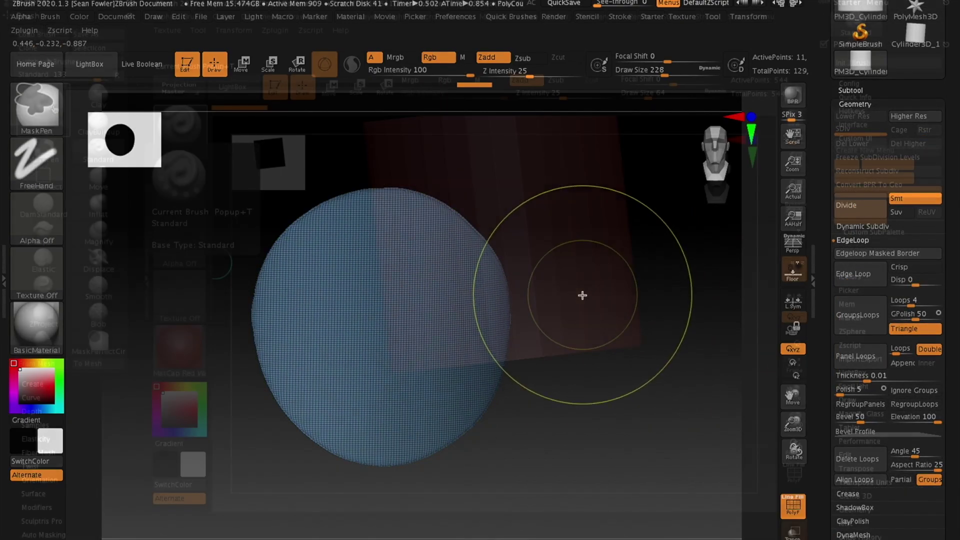
pyautogui.click(55, 109)
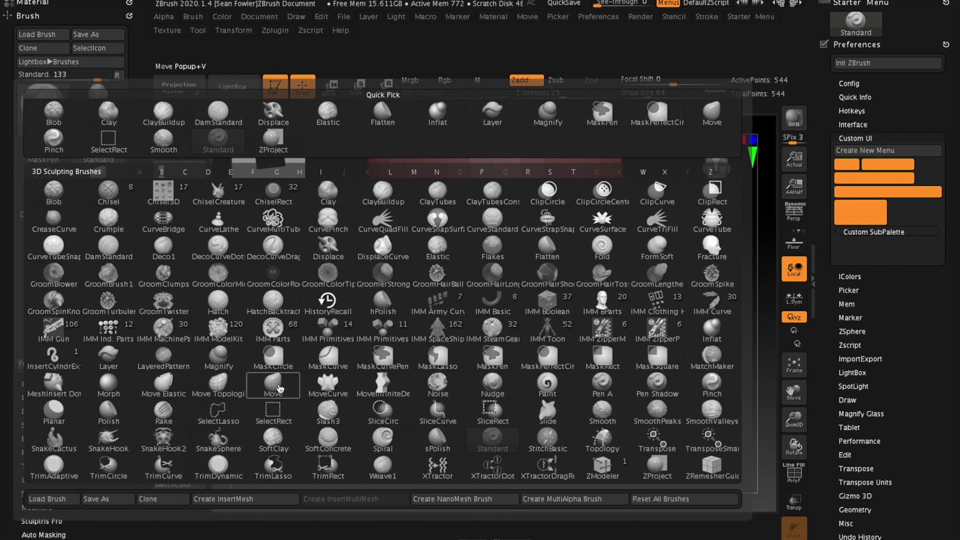
# - Assign the Move brush a custom hotkey 1 and hide the floating Starter Menu
pyautogui.click(279, 389)
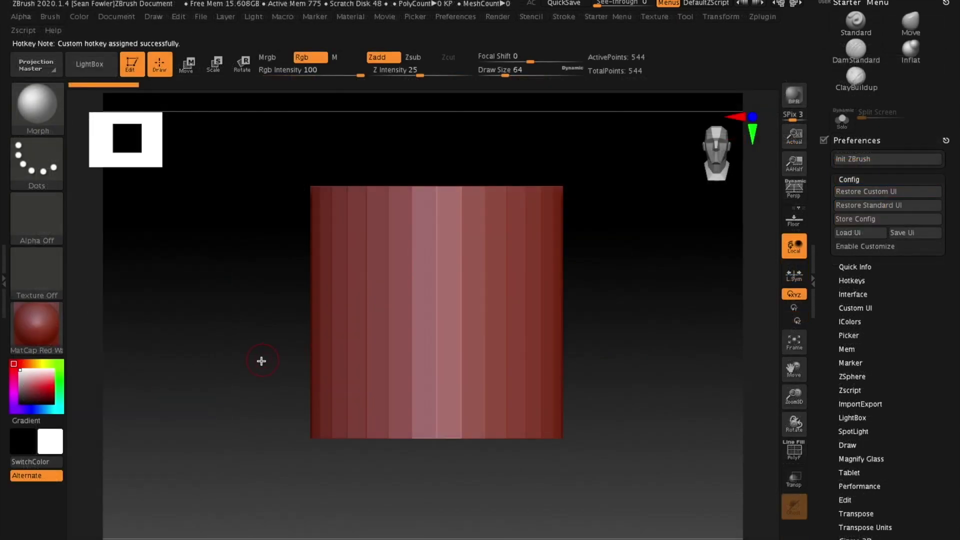
pyautogui.press('1')
pyautogui.press('1')
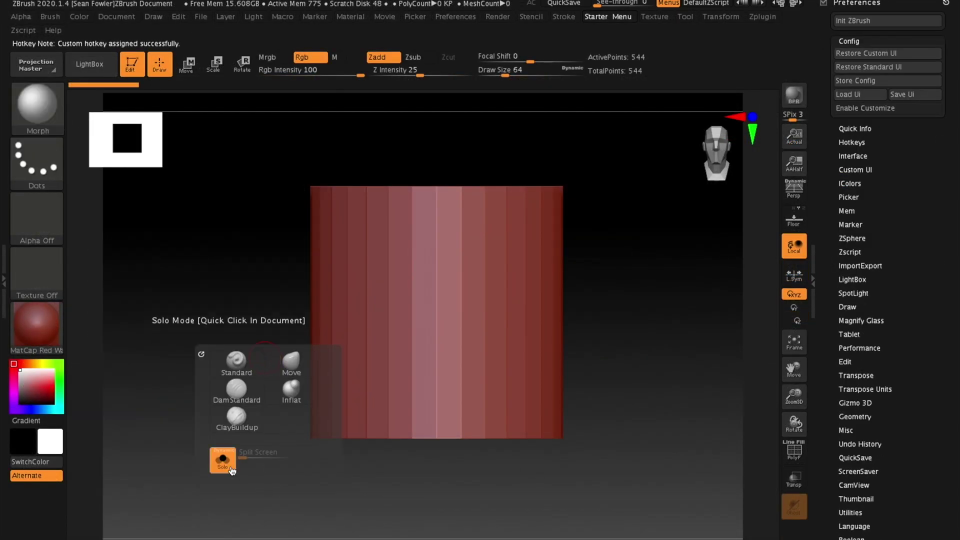
pyautogui.press('1')
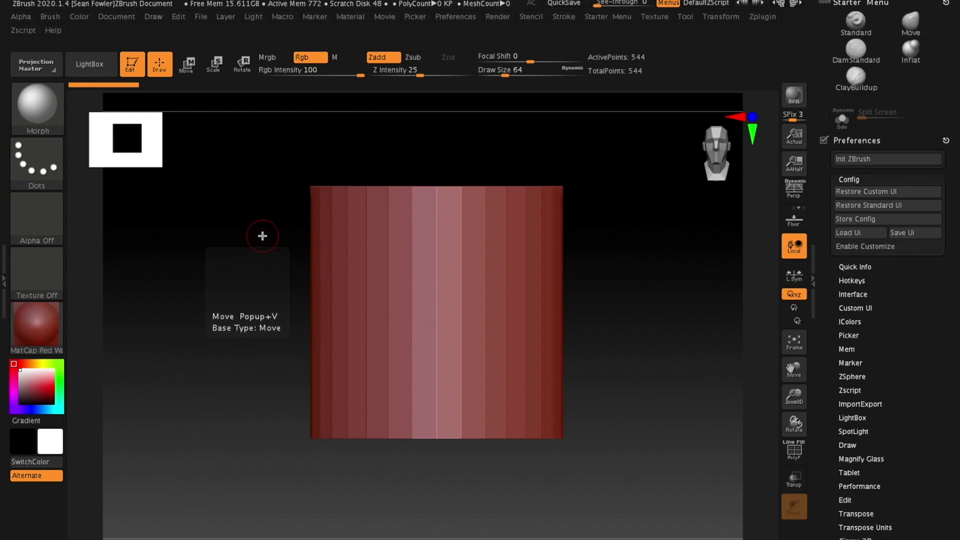
pyautogui.moveTo(825, 203); pyautogui.dragTo(830, 57)
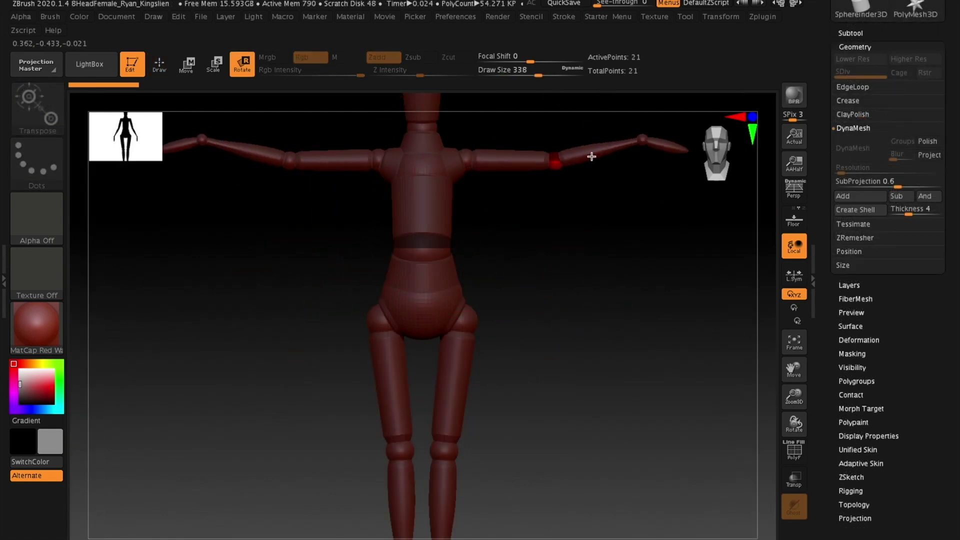
# - Pose the mannequin into a symmetric T-pose, load Spotlight references, and mask a leotard shape
pyautogui.moveTo(592, 156)
pyautogui.mouseDown()
pyautogui.moveTo(558, 204)
pyautogui.moveTo(583, 114)
pyautogui.moveTo(545, 218)
pyautogui.moveTo(592, 127)
pyautogui.moveTo(590, 150)
pyautogui.mouseUp()
pyautogui.moveTo(465, 160); pyautogui.dragTo(644, 160)
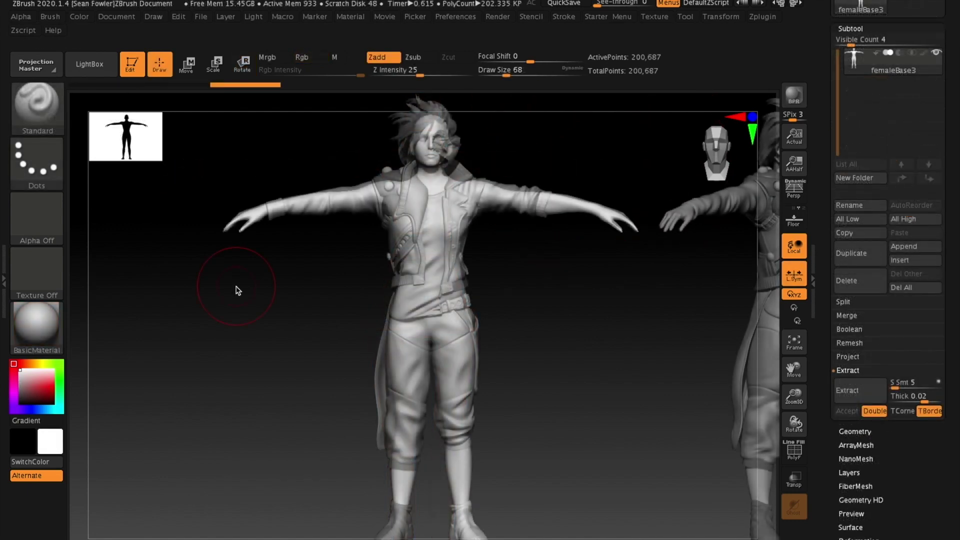
pyautogui.hotkey('shift', 'z')
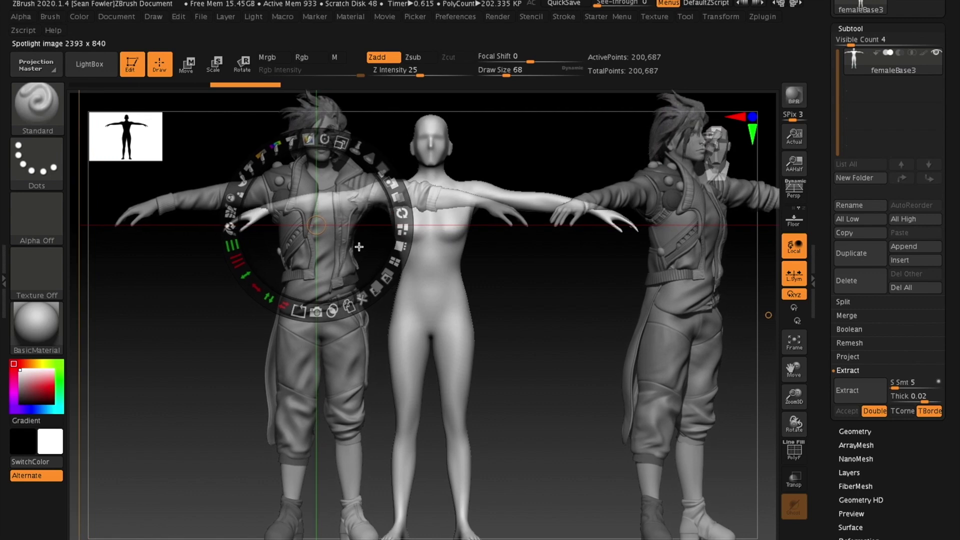
pyautogui.press('z')
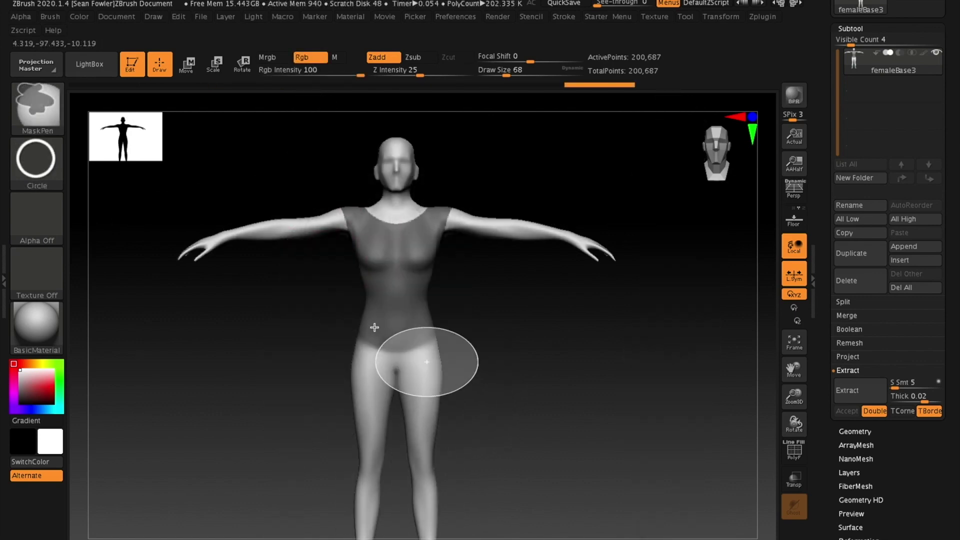
pyautogui.press('ctrl')
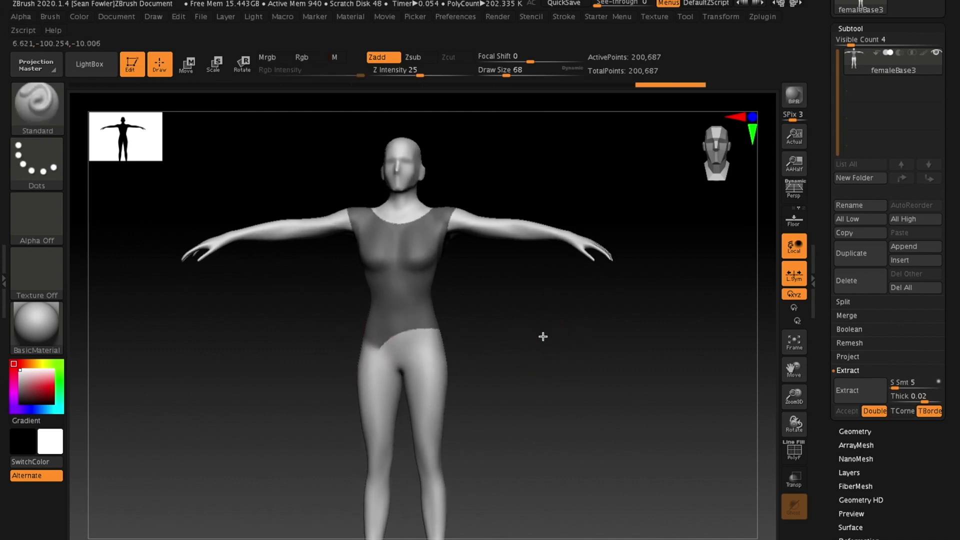
pyautogui.moveTo(492, 333); pyautogui.dragTo(508, 333)
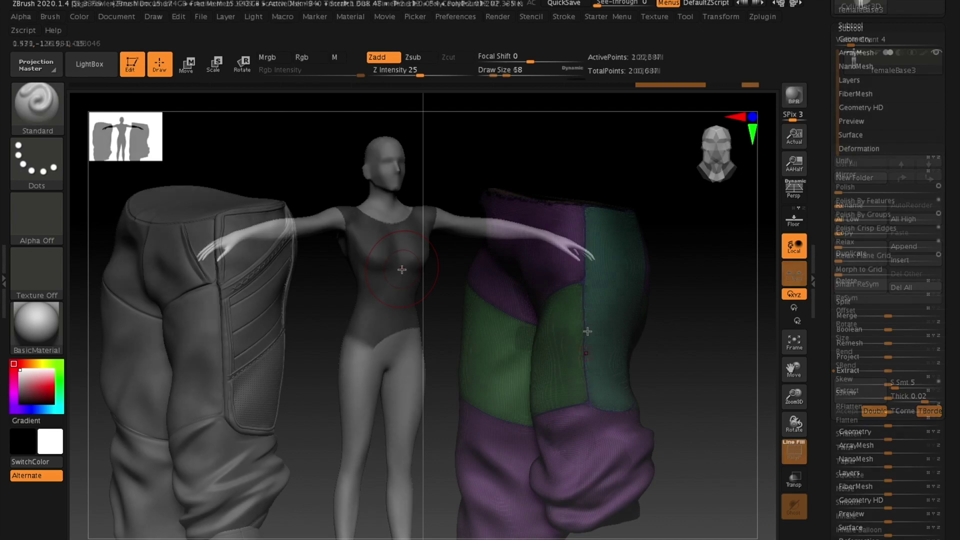
# - Drop the pants one subdivision level and turn them to a front view
pyautogui.press('ctrl')
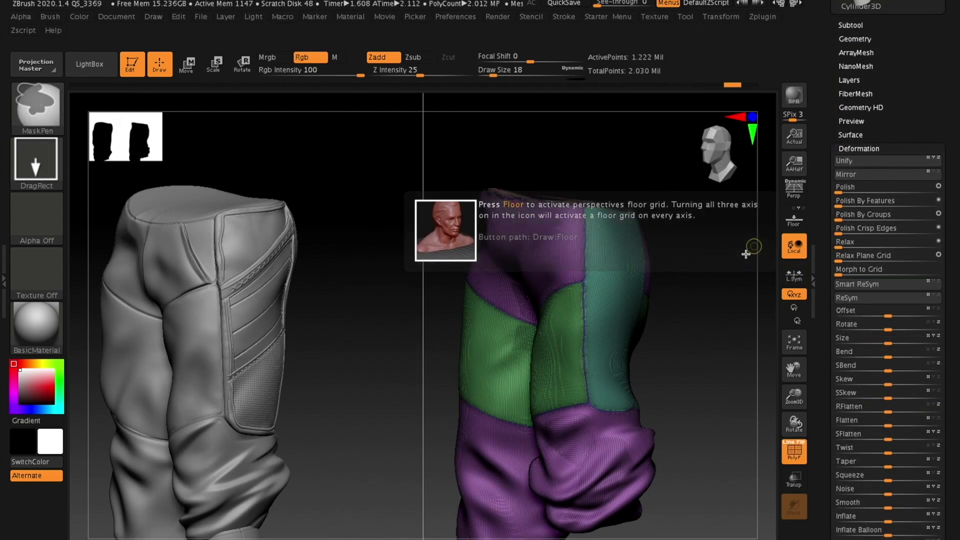
pyautogui.hotkey('shift', 'd')
pyautogui.moveTo(678, 313); pyautogui.dragTo(698, 317)
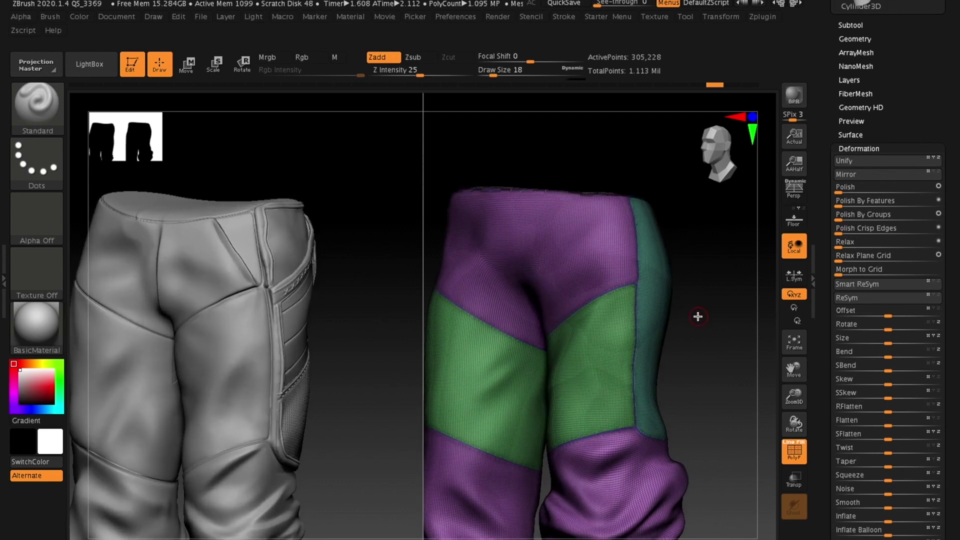
pyautogui.moveTo(700, 321); pyautogui.dragTo(703, 318)
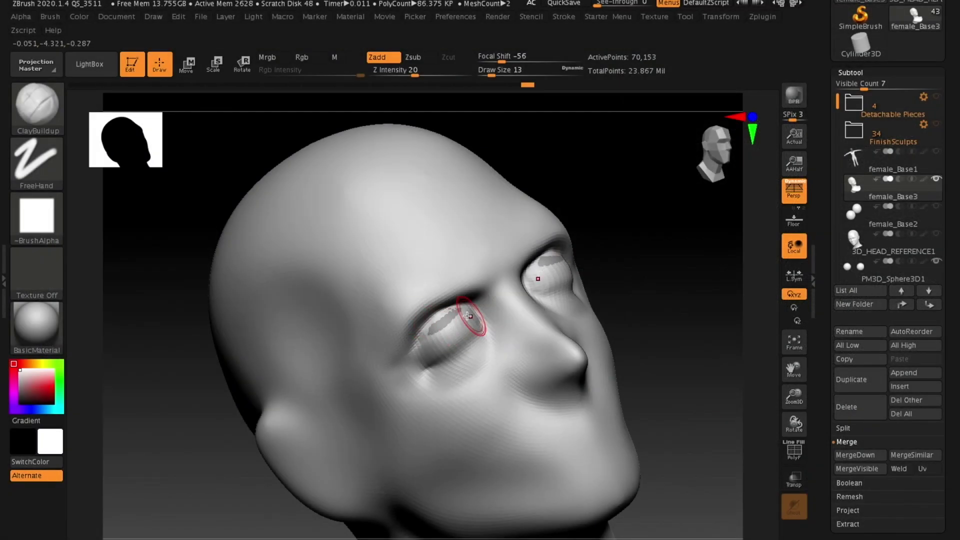
# - Smooth and reshape the eyelids on female_Base3 with the Smooth brush
pyautogui.moveTo(468, 316); pyautogui.dragTo(440, 336)
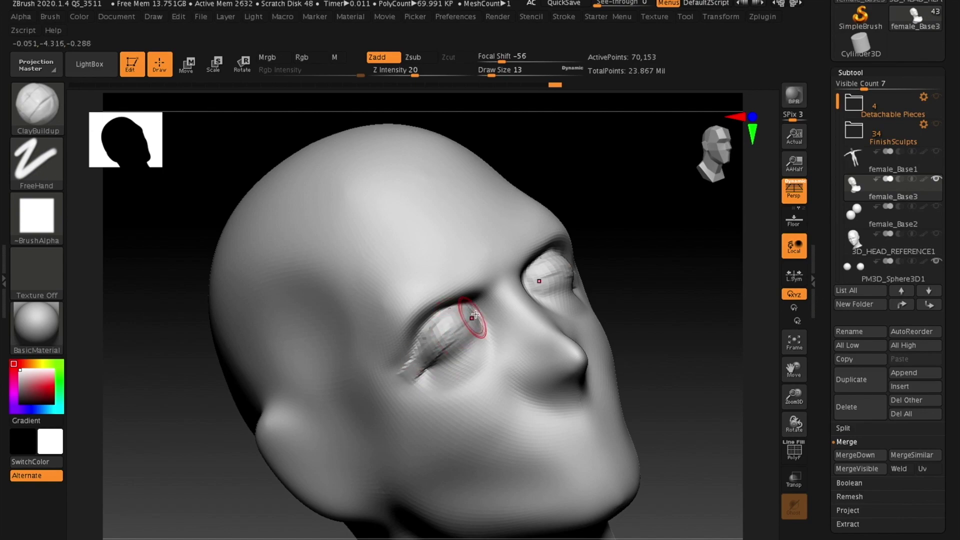
pyautogui.press('space')
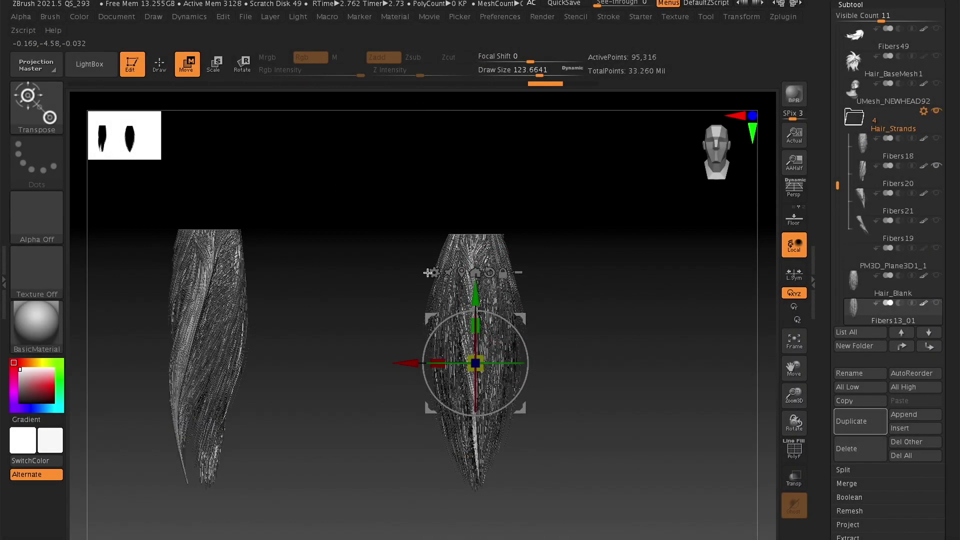
# - Twist the right hair strand with the Gizmo Twist deformer, then Solo the hair subtool
pyautogui.click(432, 272)
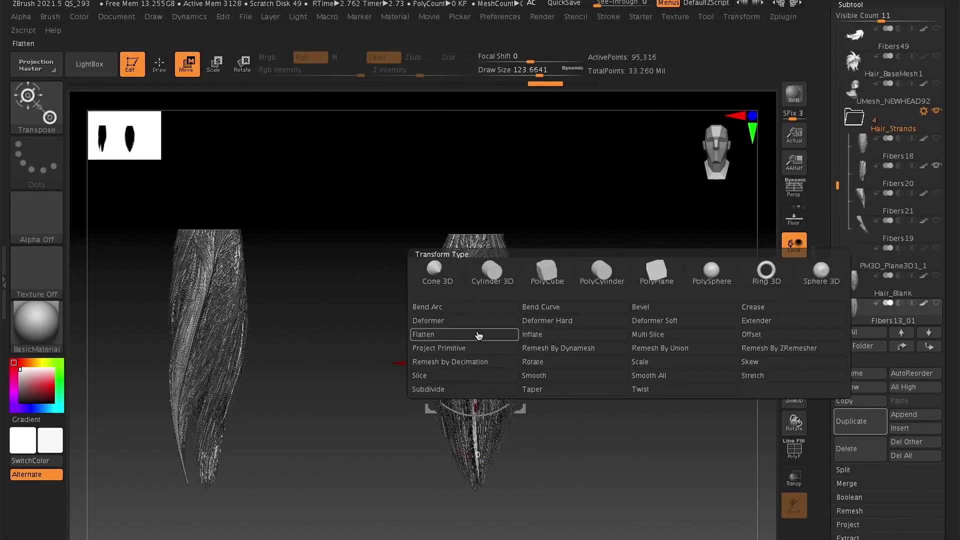
pyautogui.click(642, 390)
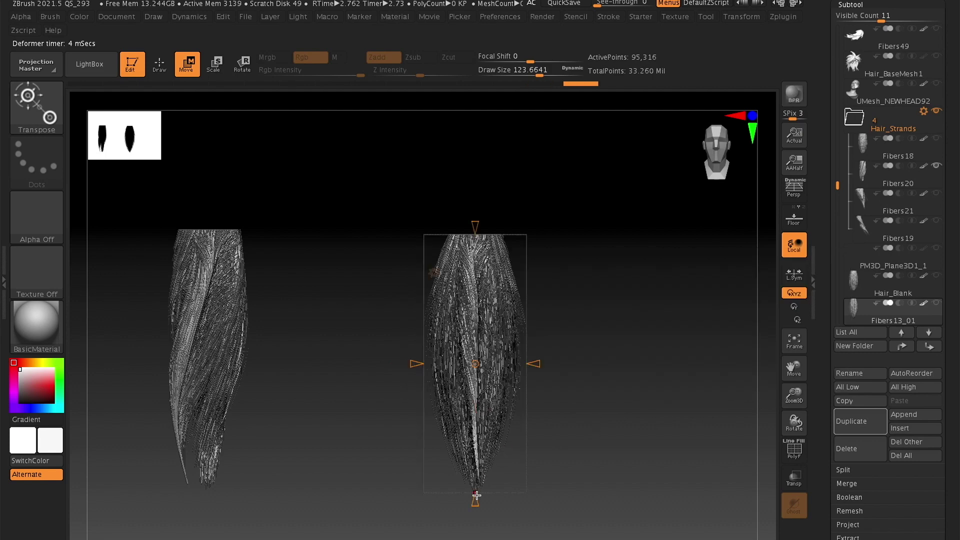
pyautogui.moveTo(469, 478); pyautogui.dragTo(471, 400)
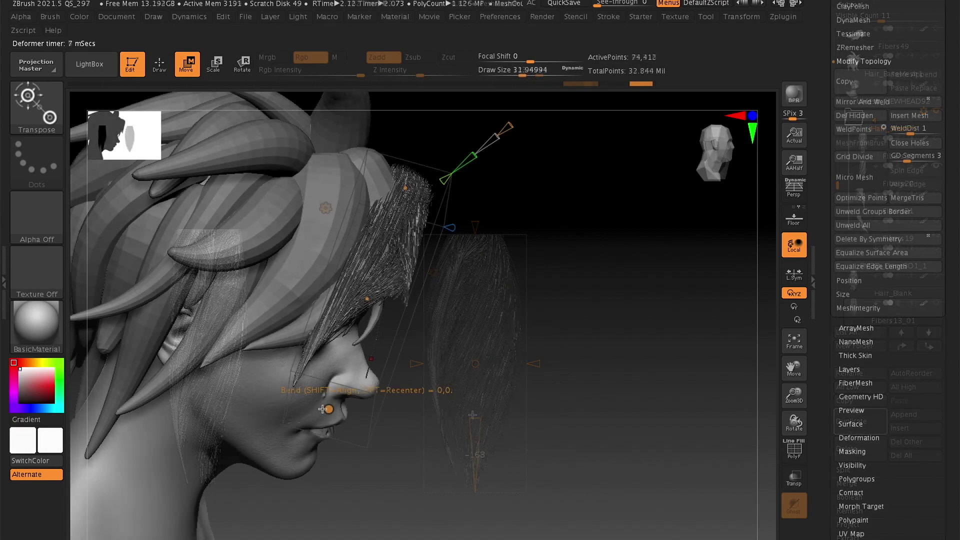
pyautogui.moveTo(322, 409); pyautogui.dragTo(275, 386)
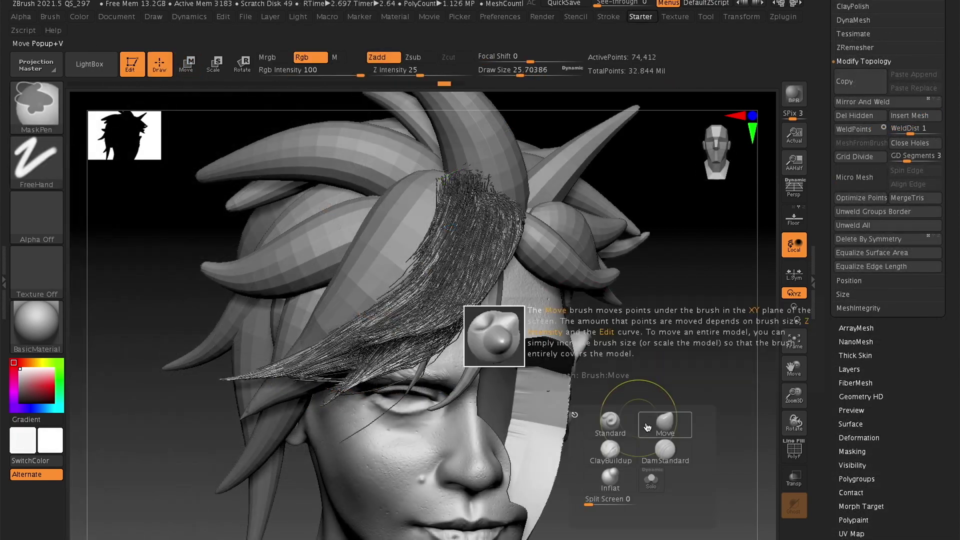
pyautogui.click(660, 480)
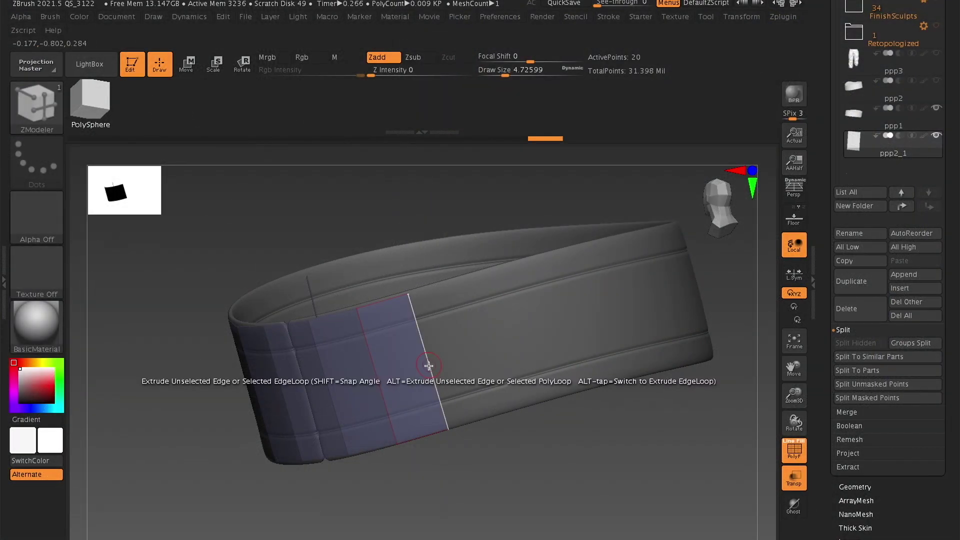
# - Smooth the shirt's diagonal crease, deepen the chest crease, and add soft lower-left creases
pyautogui.press('w')
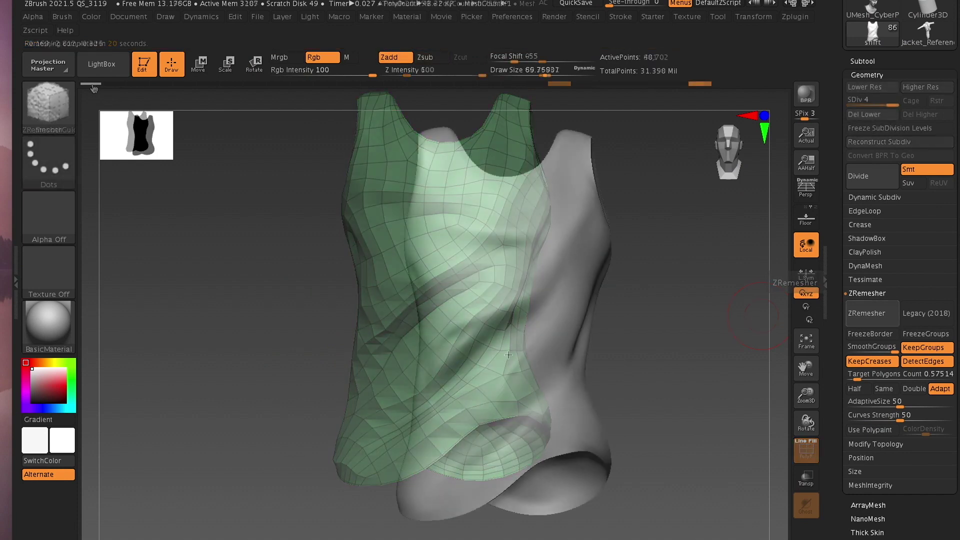
pyautogui.moveTo(489, 354)
pyautogui.keyDown('shift'); pyautogui.mouseDown()
pyautogui.moveTo(445, 346)
pyautogui.moveTo(444, 400)
pyautogui.mouseUp(); pyautogui.keyUp('shift')
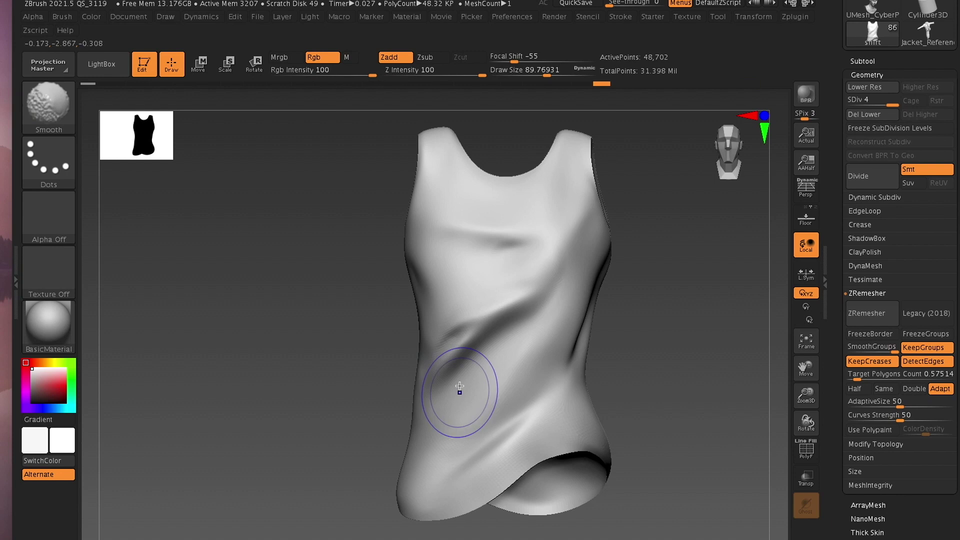
pyautogui.moveTo(501, 249)
pyautogui.mouseDown()
pyautogui.moveTo(465, 257)
pyautogui.moveTo(521, 250)
pyautogui.mouseUp()
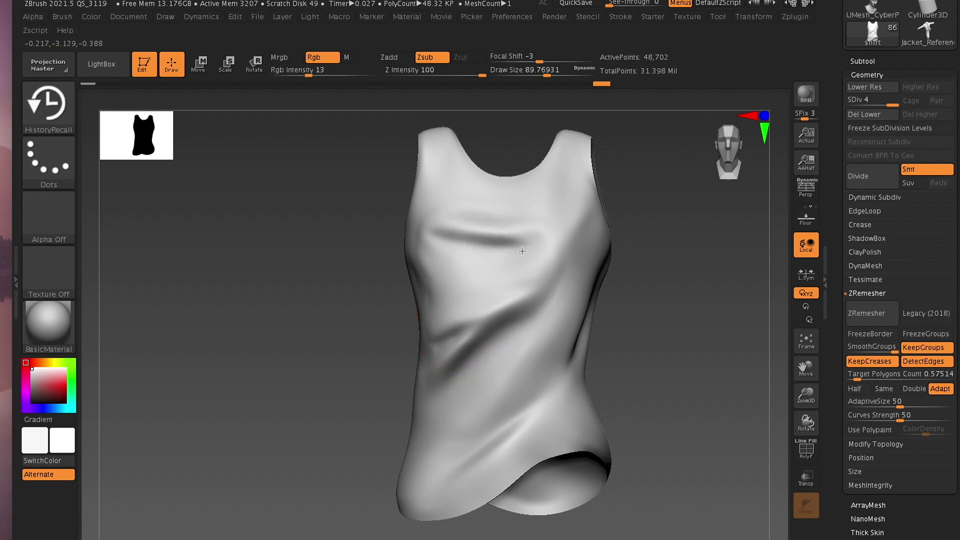
pyautogui.moveTo(516, 334)
pyautogui.mouseDown()
pyautogui.moveTo(488, 395)
pyautogui.moveTo(461, 417)
pyautogui.mouseUp()
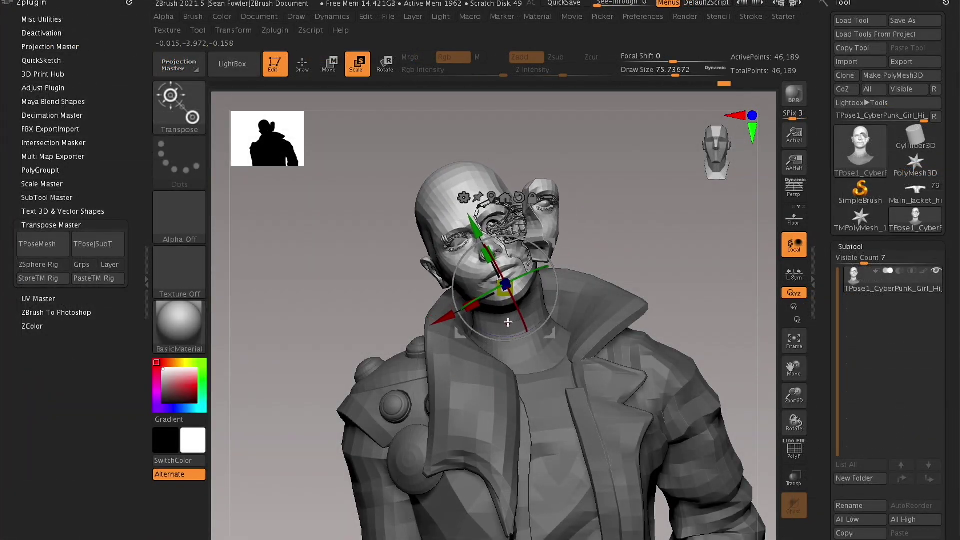
# - Try rotating the head subtool with the Transpose gizmo, then undo it with two Ctrl+Z presses
pyautogui.moveTo(508, 323); pyautogui.dragTo(621, 291)
pyautogui.hotkey('ctrl', 'z')
pyautogui.hotkey('ctrl', 'z')
pyautogui.hotkey('ctrl', 'z')
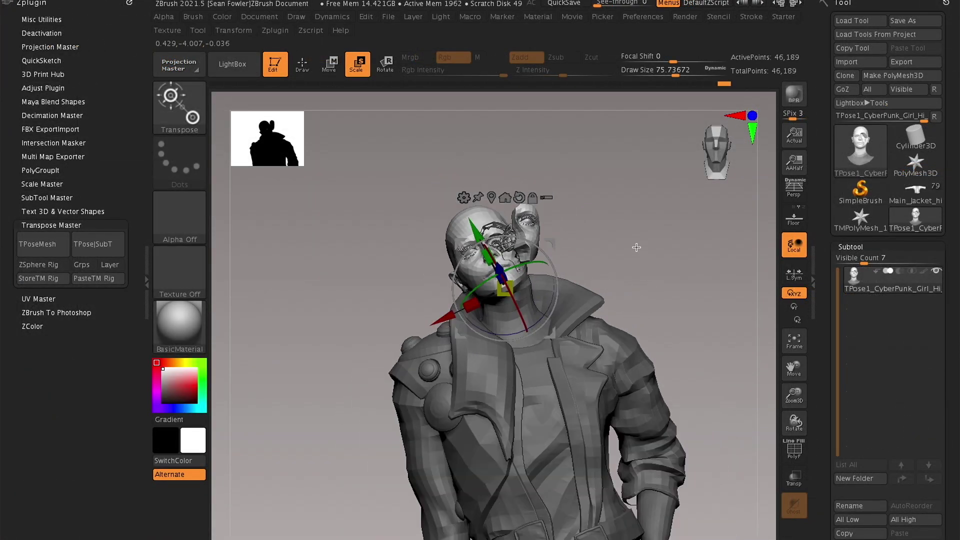
pyautogui.hotkey('ctrl', 'z')
pyautogui.hotkey('ctrl', 'z')
pyautogui.hotkey('ctrl', 'z')
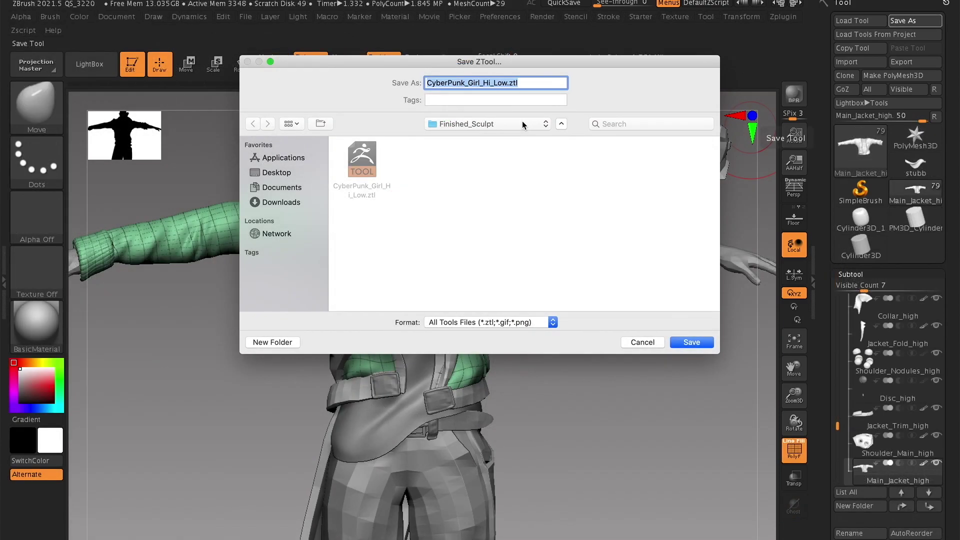
# - Reuse the existing CyberPunk_Girl_Hi_Low.ztl file name for the save in Finished_Sculpt
pyautogui.write('C')
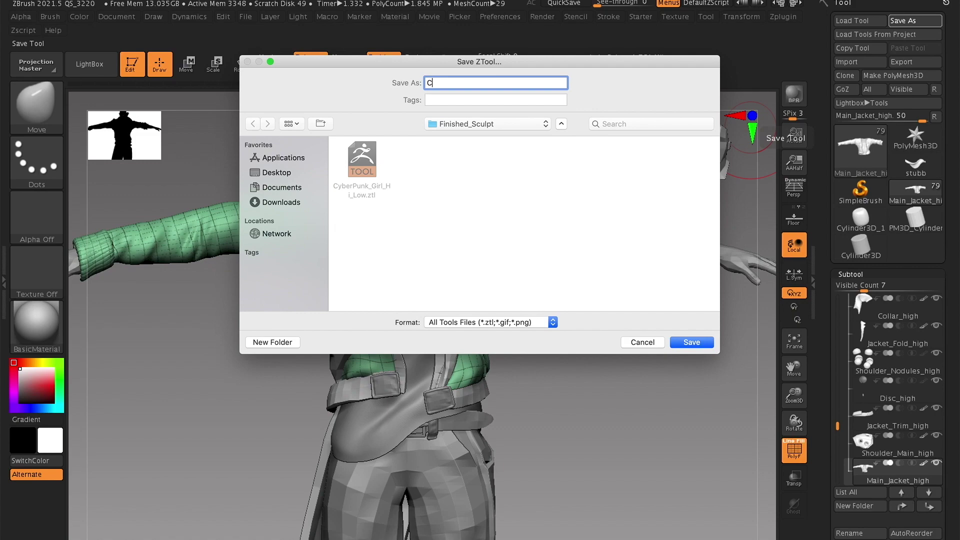
pyautogui.click(362, 156)
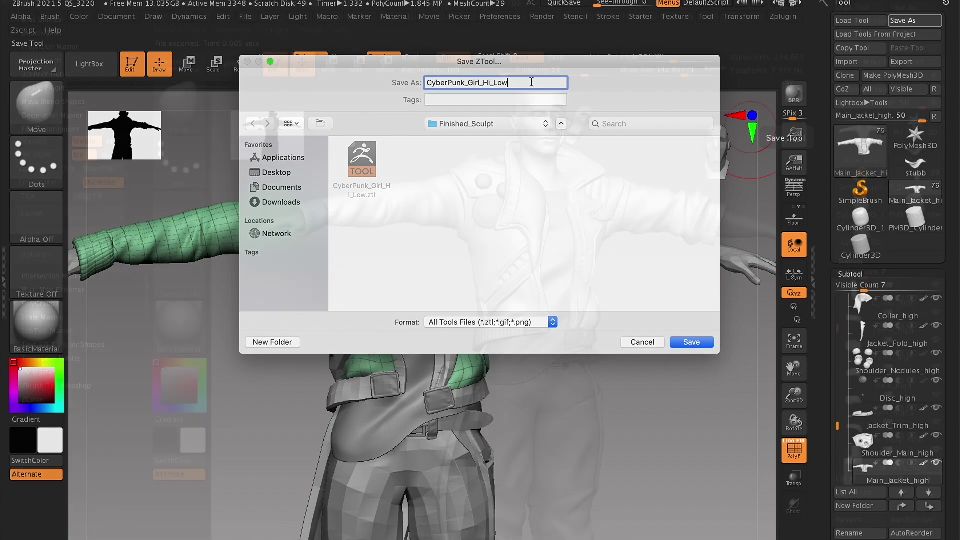